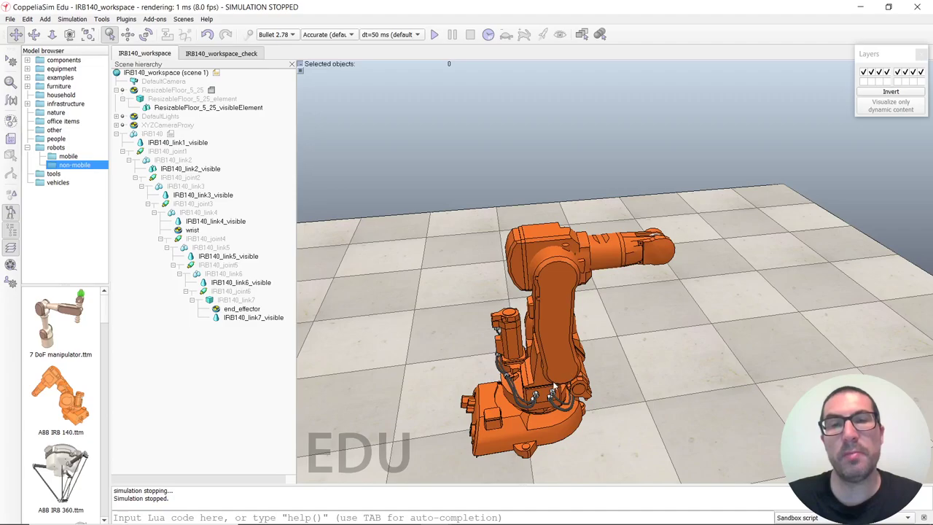
Step: Select the IRB140 base and IRB140_link2 in the scene hierarchy
middle_drag(551, 370, 564, 358)
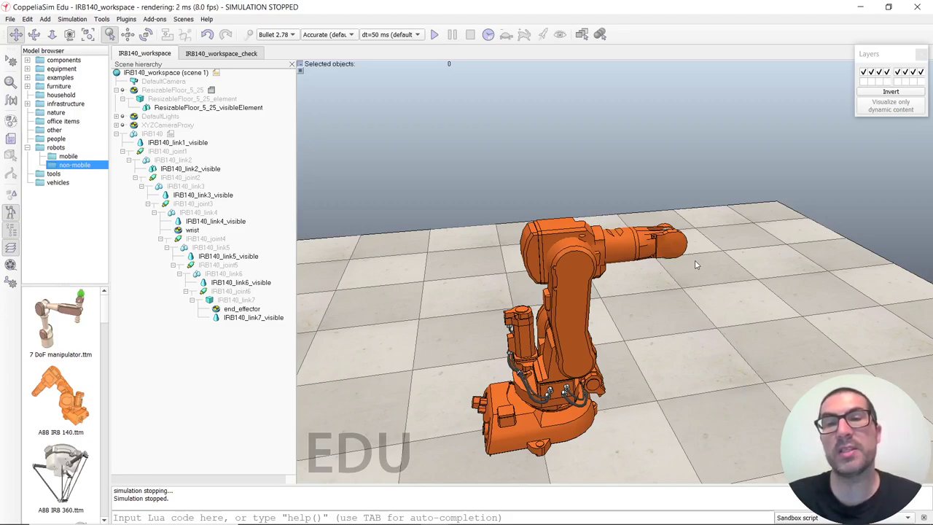
drag(586, 302, 576, 286)
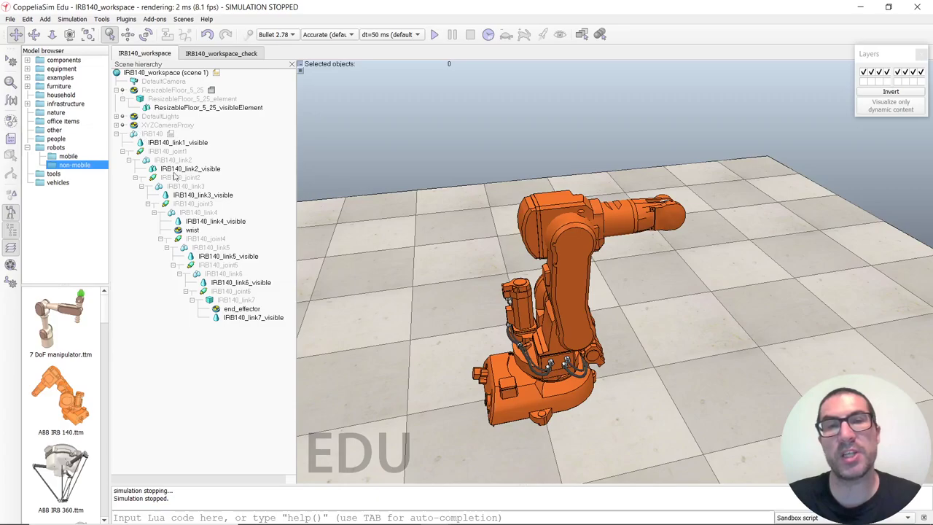
click(136, 137)
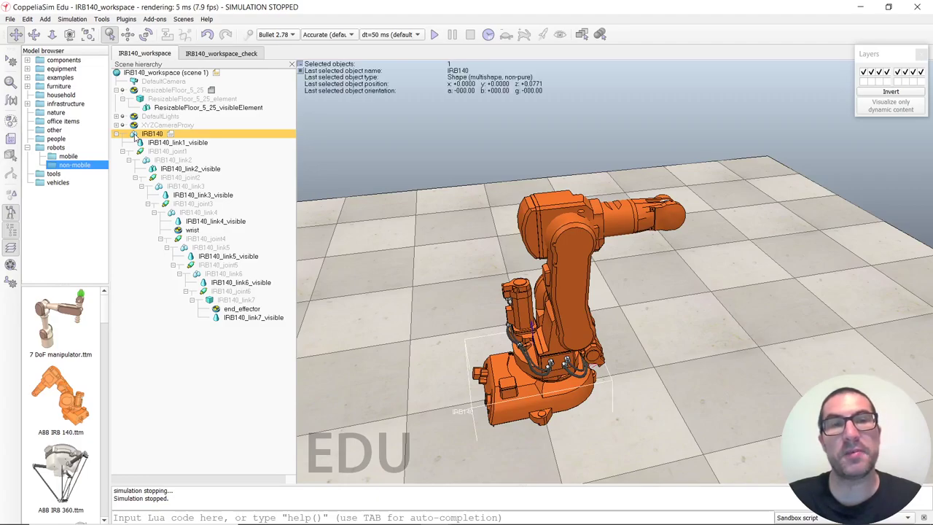
click(148, 162)
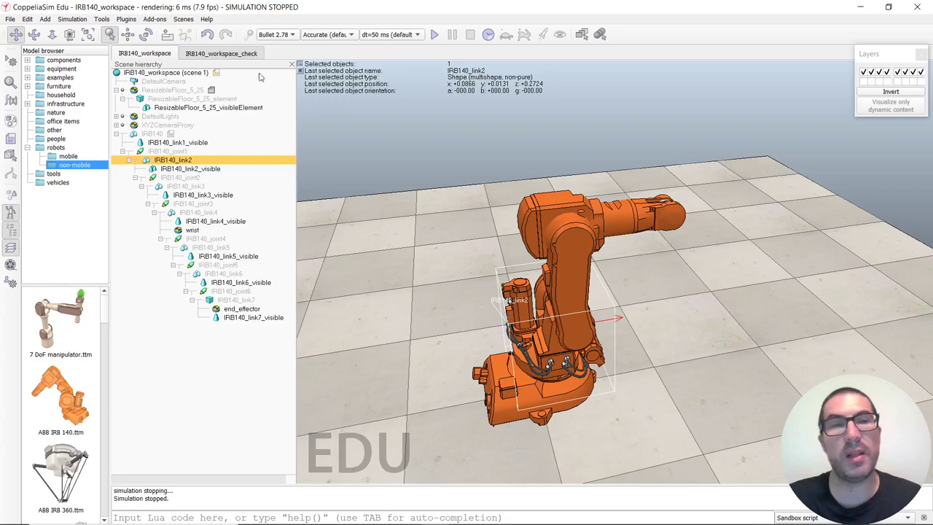
click(134, 138)
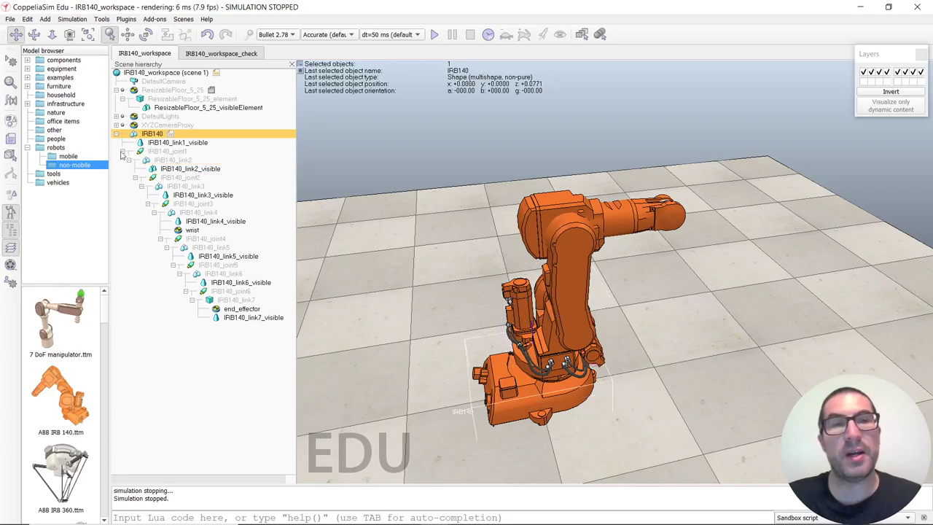
Step: Invert the layers to show the IRB140's green convex collision shapes, then inspect them
click(904, 92)
middle_drag(715, 244, 573, 307)
scroll(545, 339, up, 2)
scroll(546, 339, up, 5)
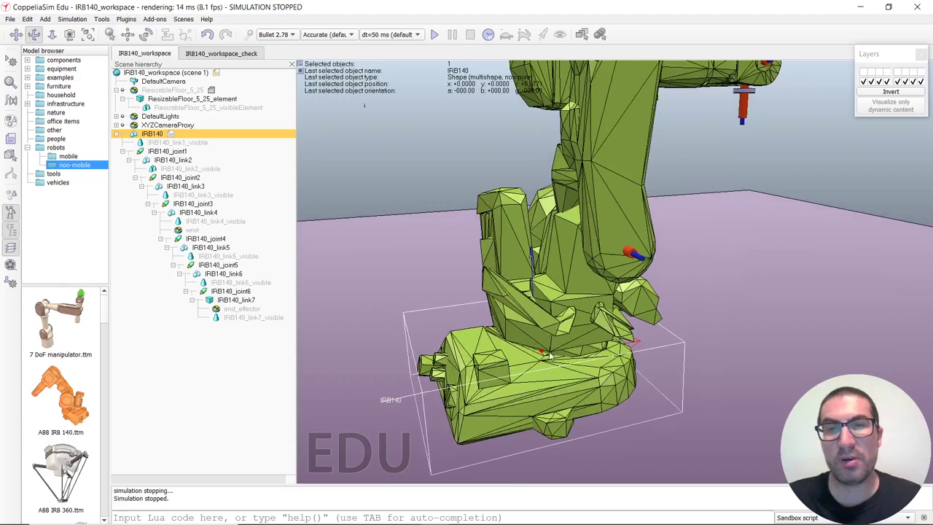
scroll(549, 369, down, 5)
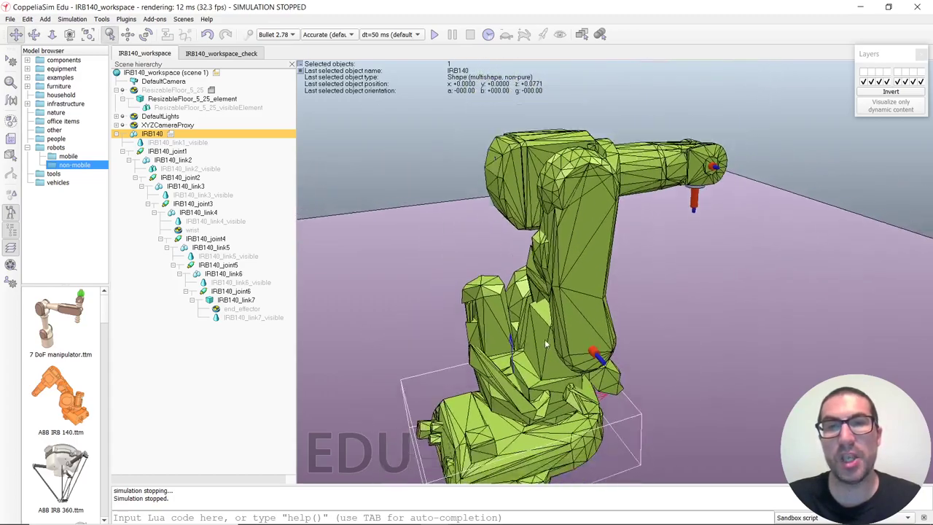
Step: Restore the orange meshes and confirm the IRB140 base is neither dynamic nor respondable
click(915, 93)
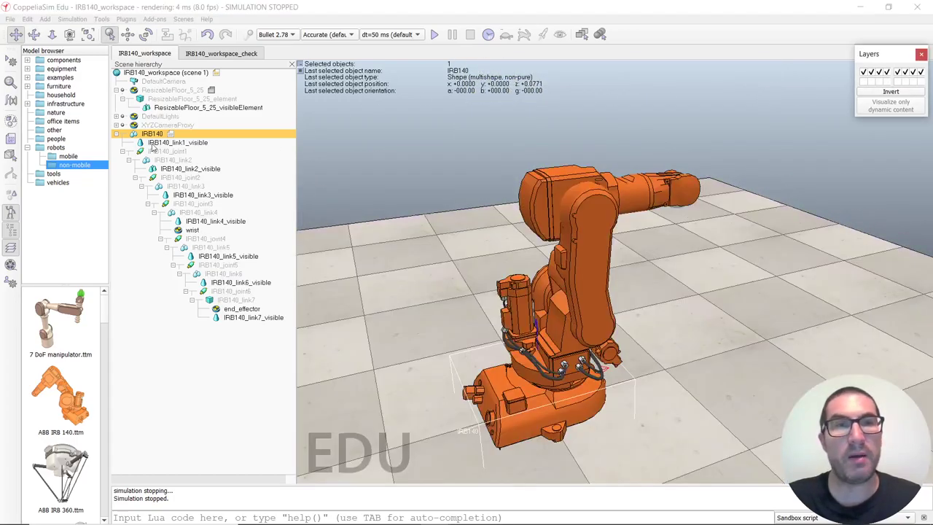
click(156, 144)
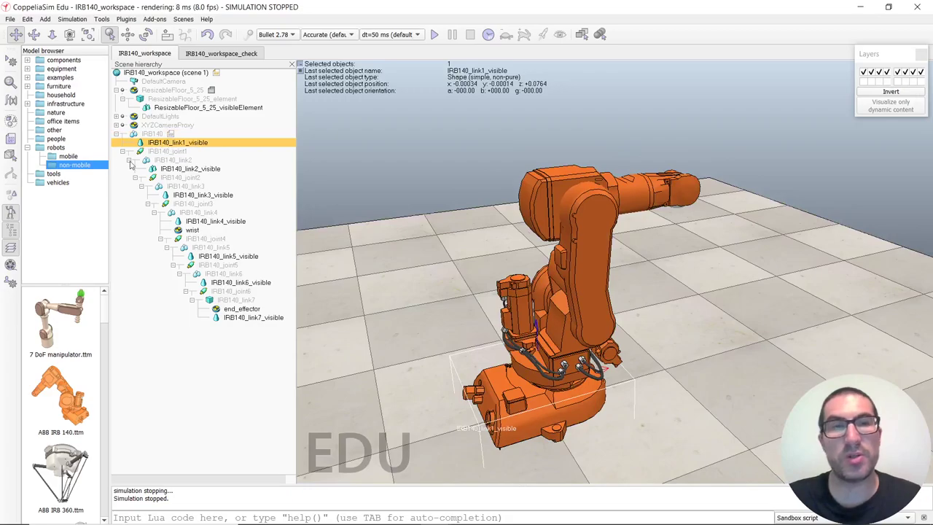
double_click(134, 134)
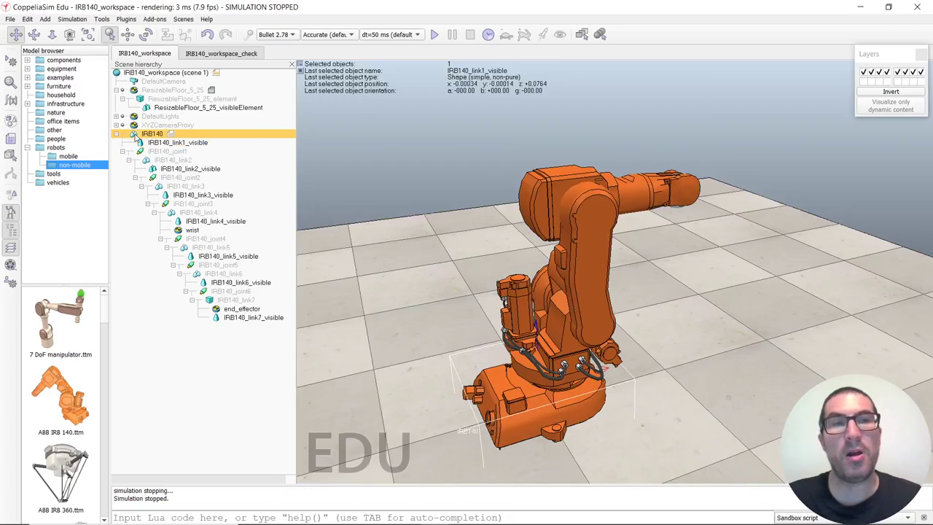
click(832, 269)
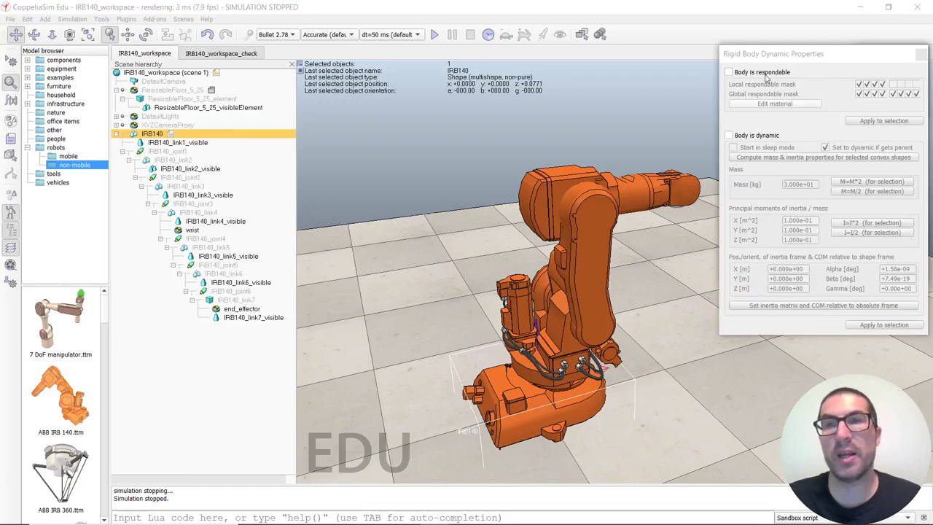
click(923, 54)
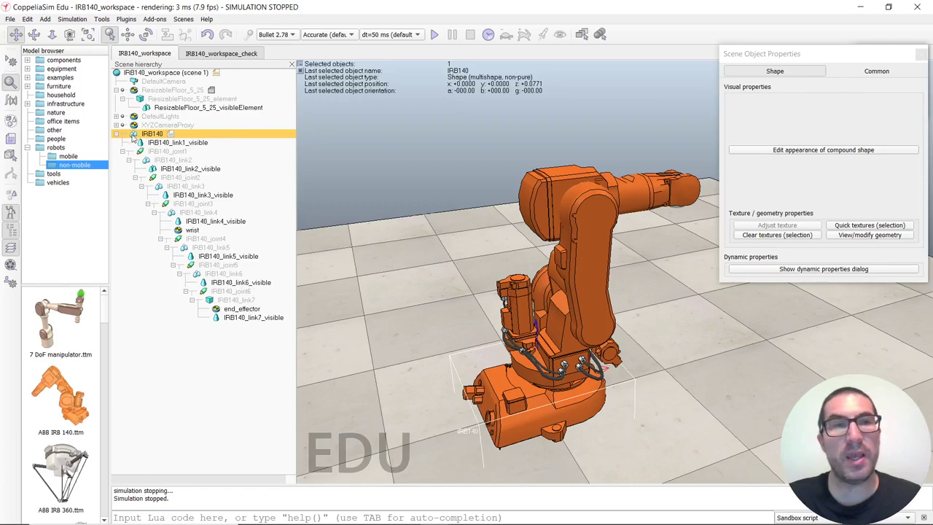
Step: Compare Common-tab collidable and renderable flags for link1_visible, link2, link2_visible and link3
click(861, 77)
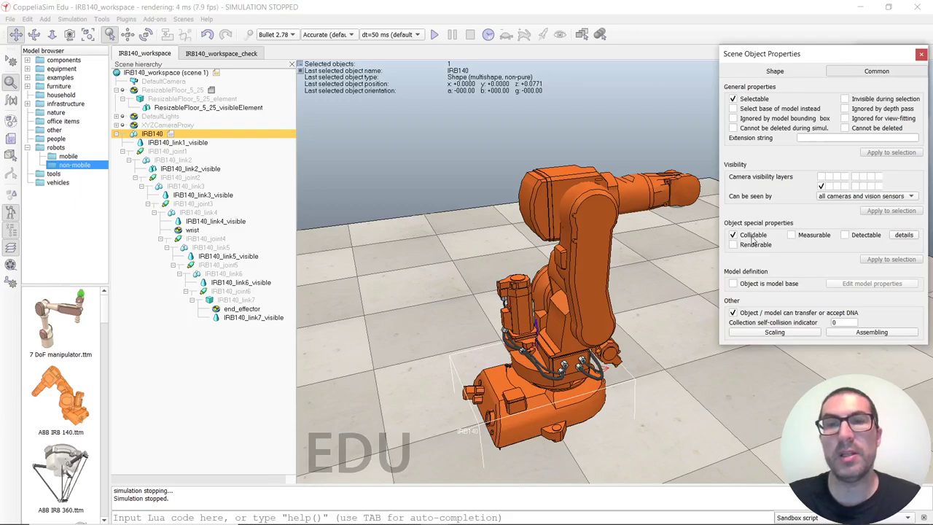
click(149, 143)
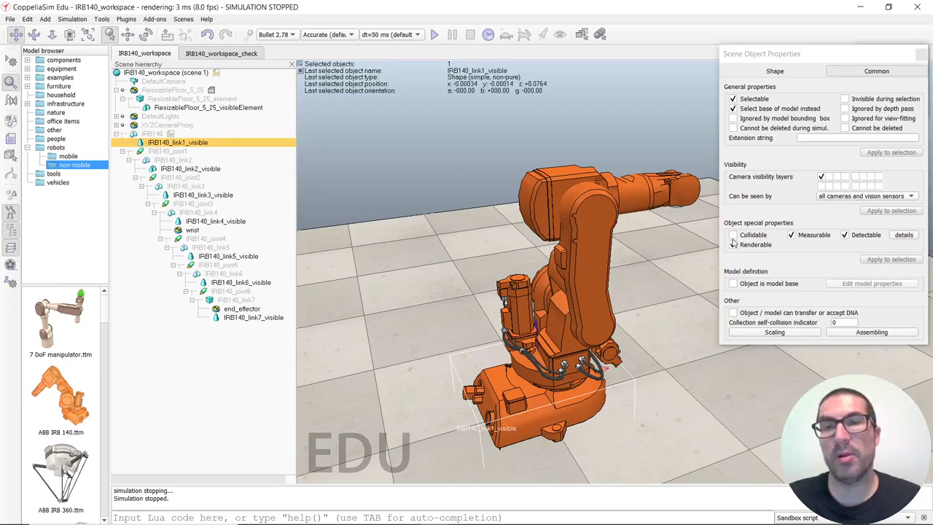
click(149, 160)
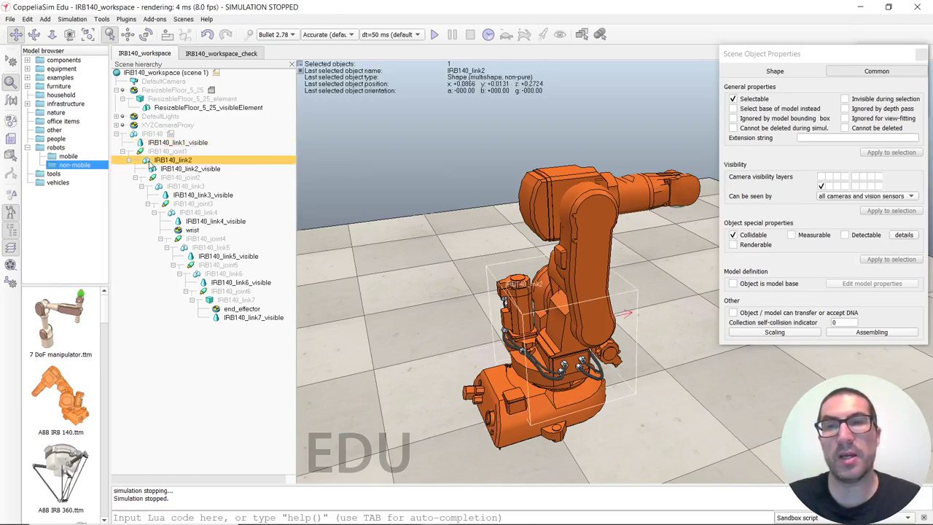
click(155, 169)
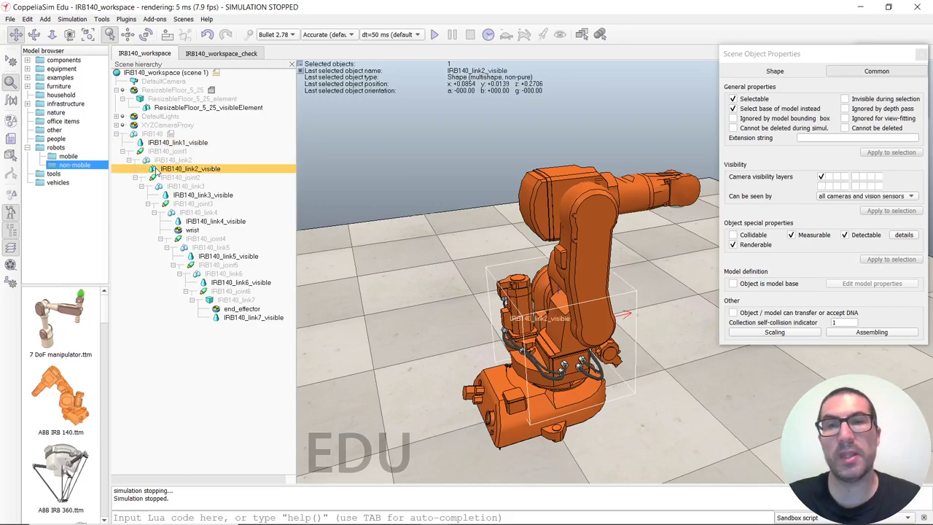
click(160, 187)
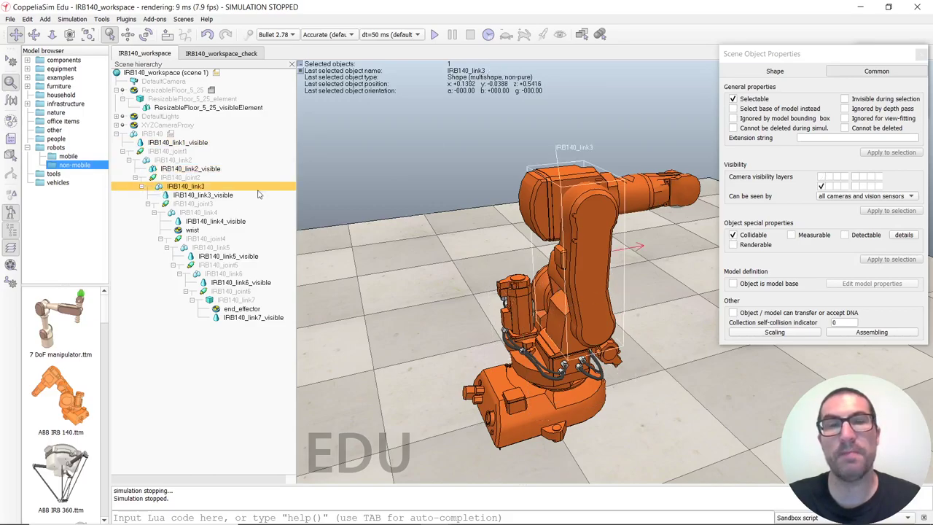
click(922, 54)
right_drag(666, 279, 712, 321)
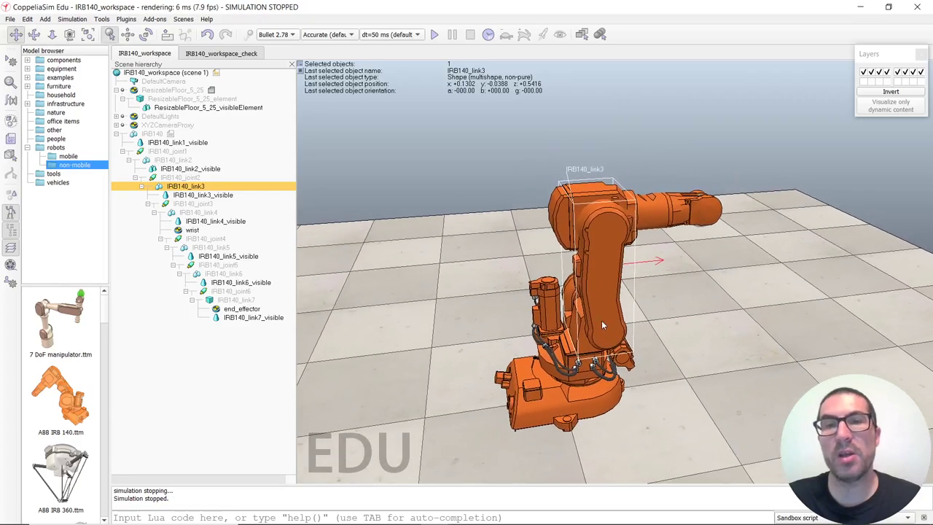
click(711, 321)
right_drag(616, 252, 644, 272)
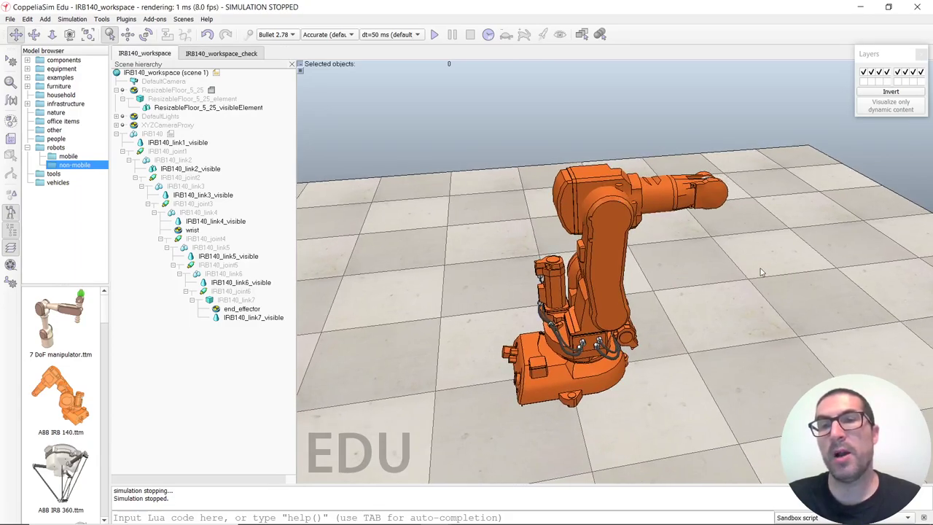
middle_drag(758, 287, 696, 197)
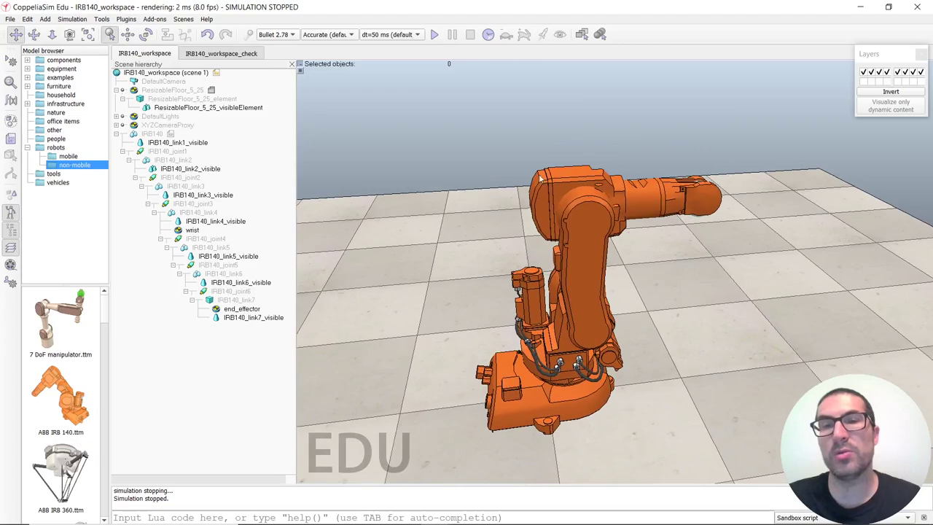
scroll(674, 314, down, 2)
scroll(695, 316, down, 1)
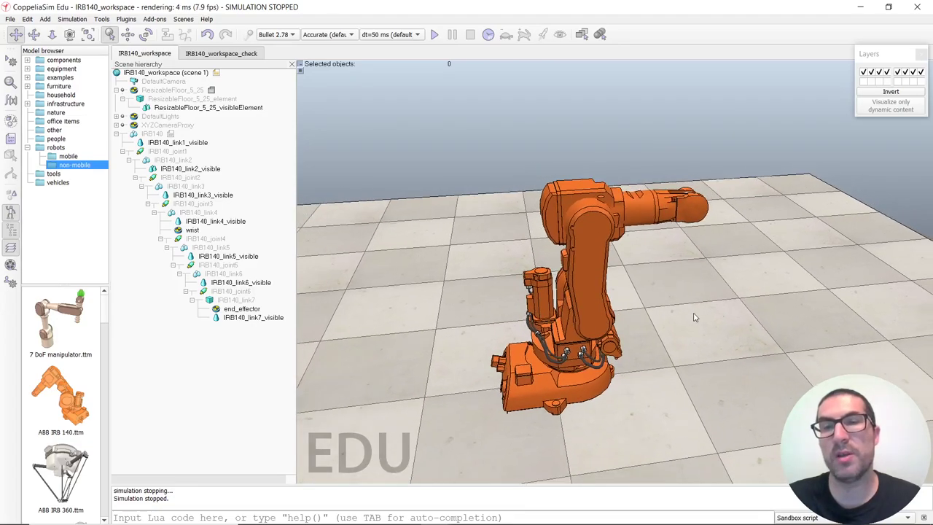
middle_drag(669, 289, 617, 281)
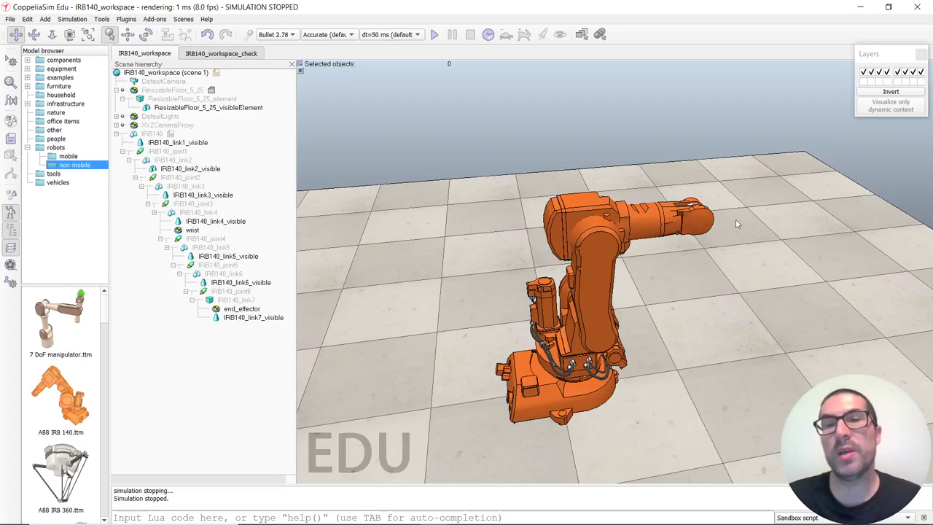
scroll(586, 295, down, 1)
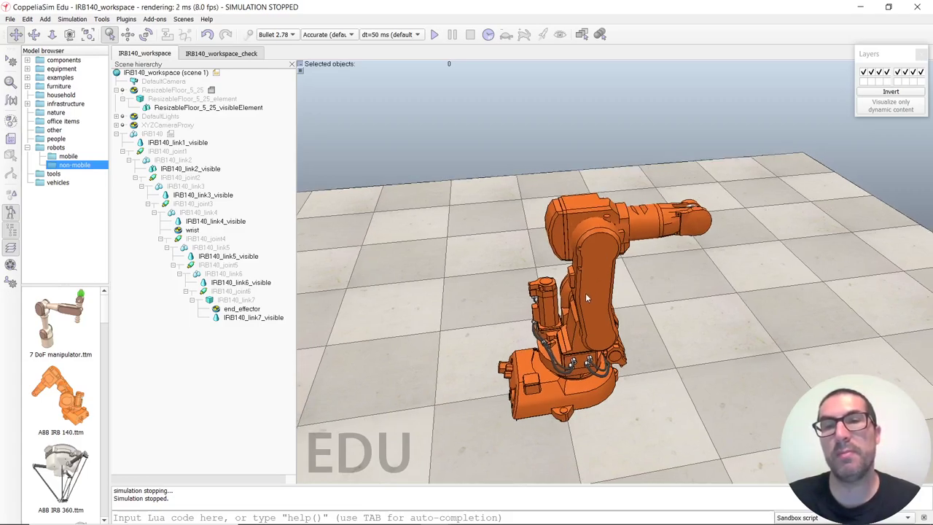
scroll(586, 292, down, 1)
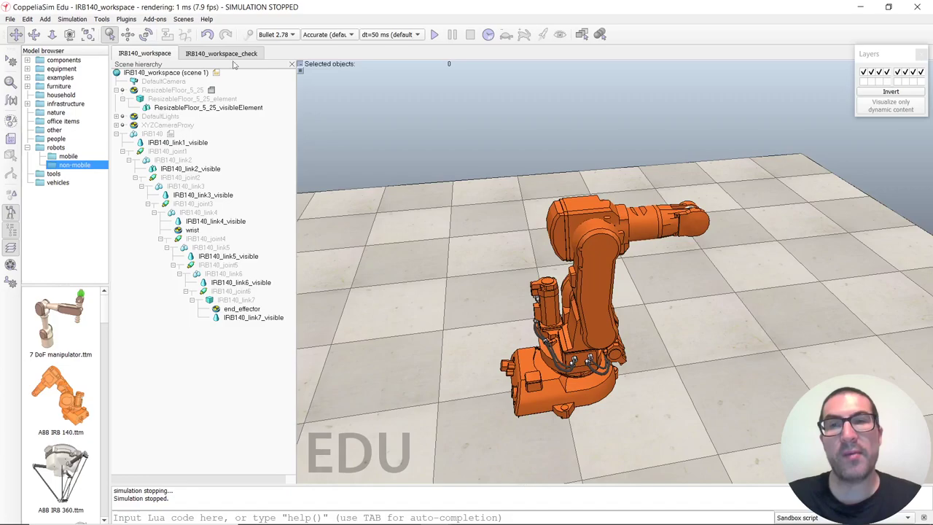
Step: Bring up the Collections editor and select the existing robot collection
click(103, 20)
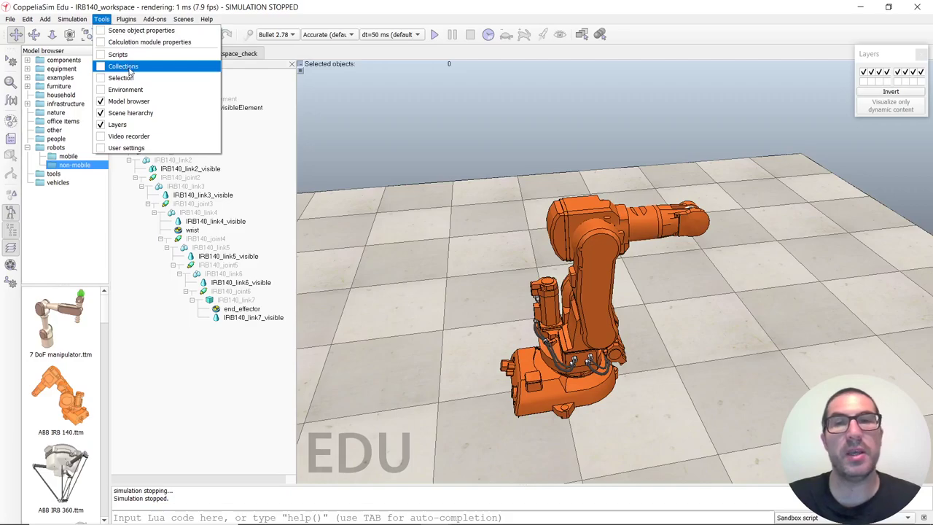
click(124, 66)
click(743, 96)
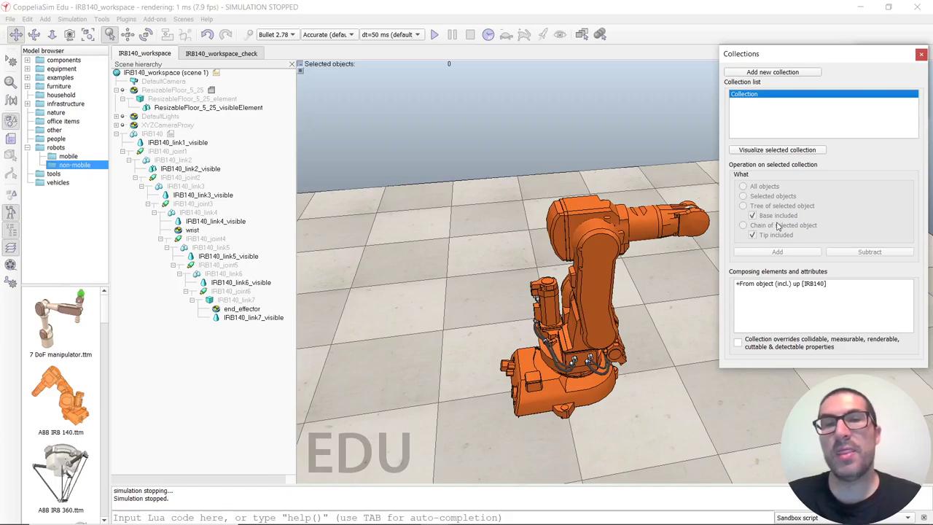
Step: Visualize the collection built from the IRB140 tree and inspect its 22 objects
click(150, 134)
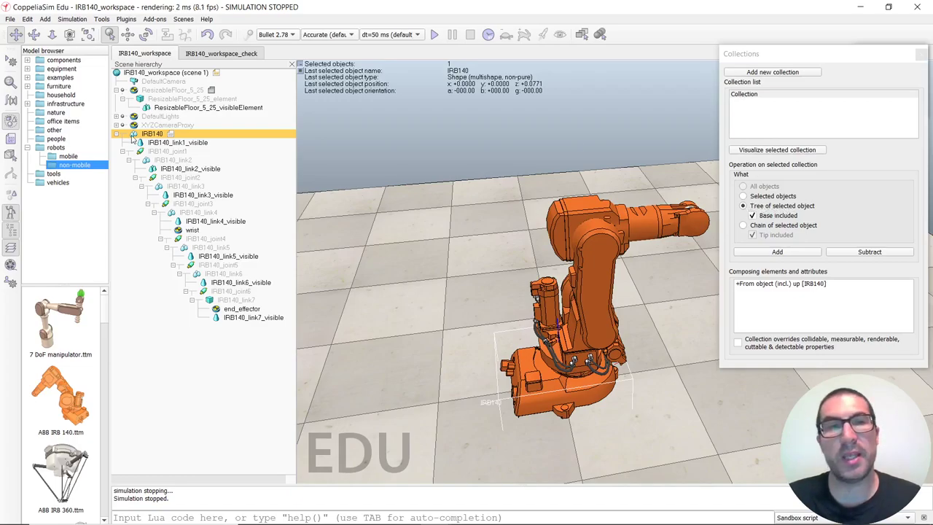
click(769, 286)
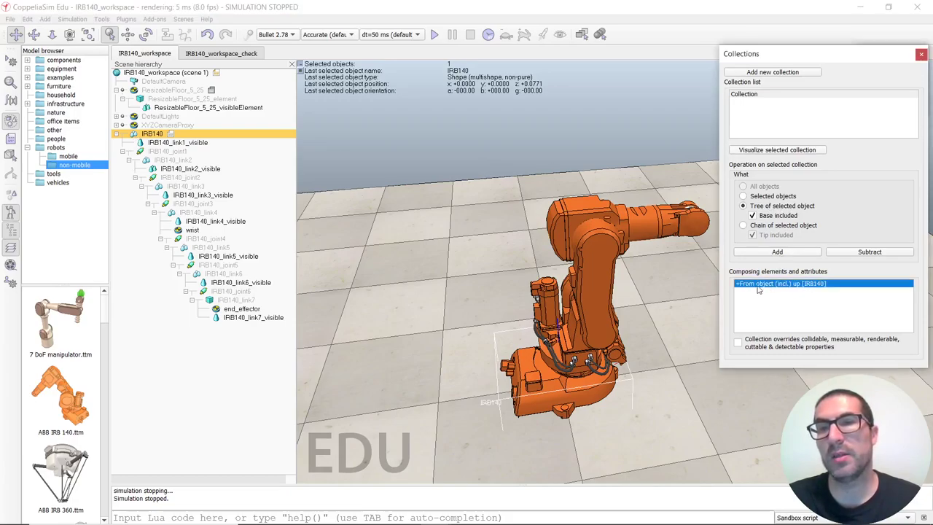
click(747, 150)
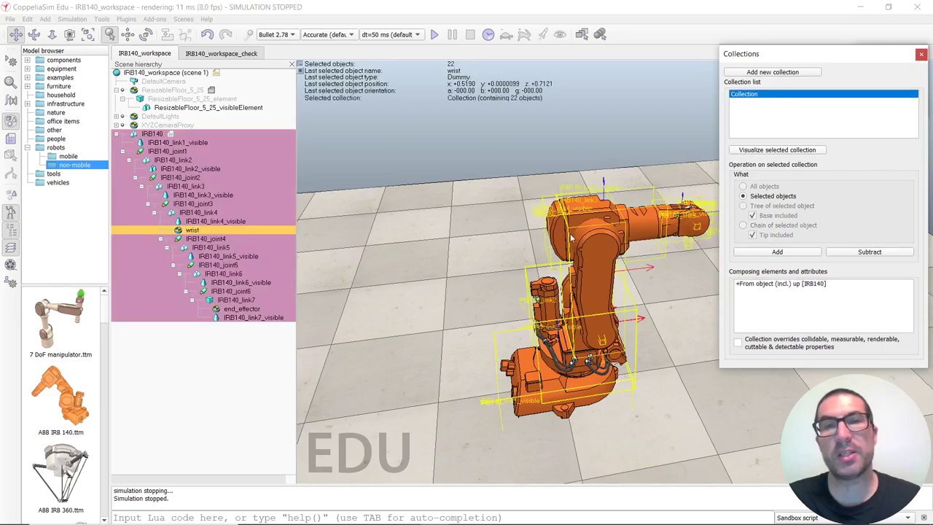
right_drag(484, 267, 487, 248)
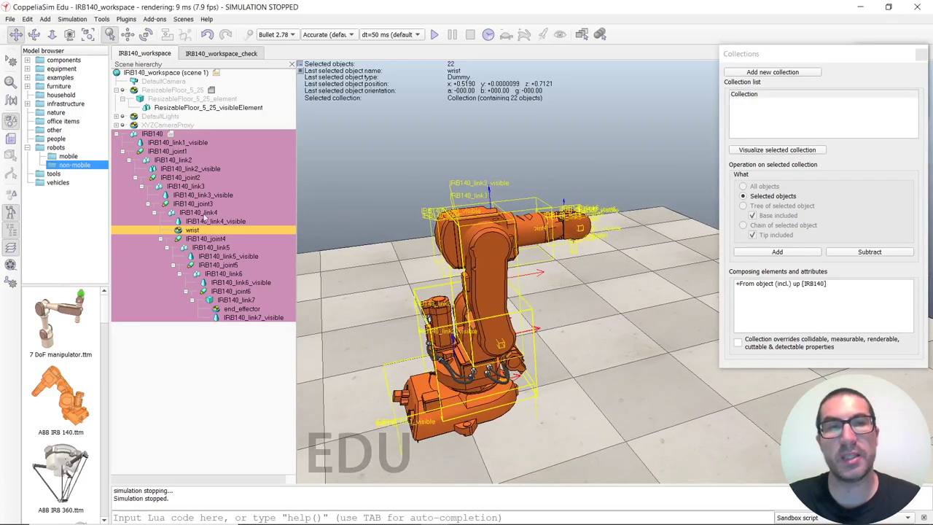
drag(376, 263, 522, 292)
right_drag(522, 292, 496, 309)
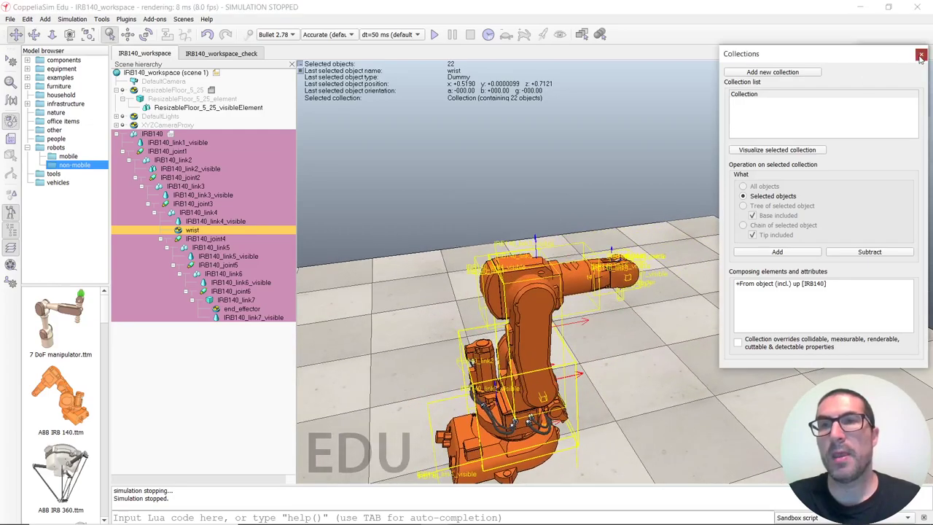
Step: Close Collections, select the wrist dummy and zoom in on the wrist
click(921, 56)
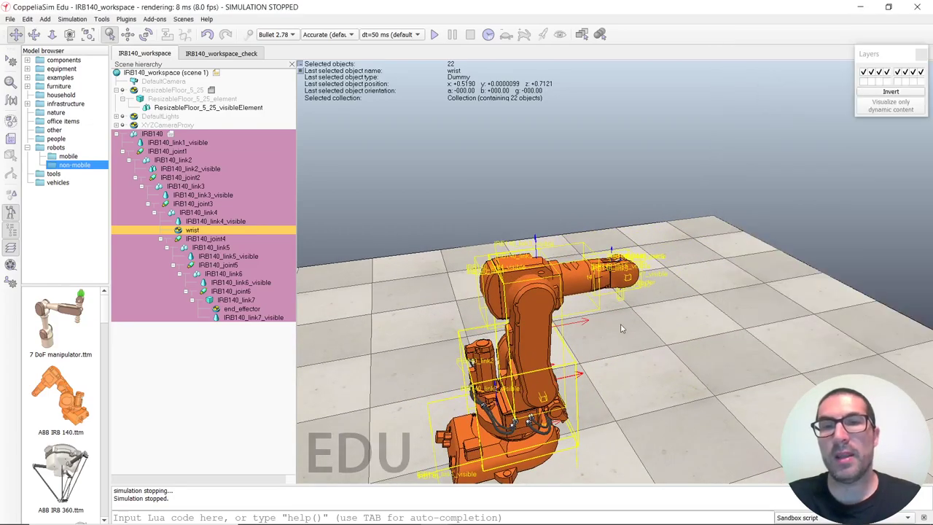
click(180, 233)
right_drag(532, 318, 658, 310)
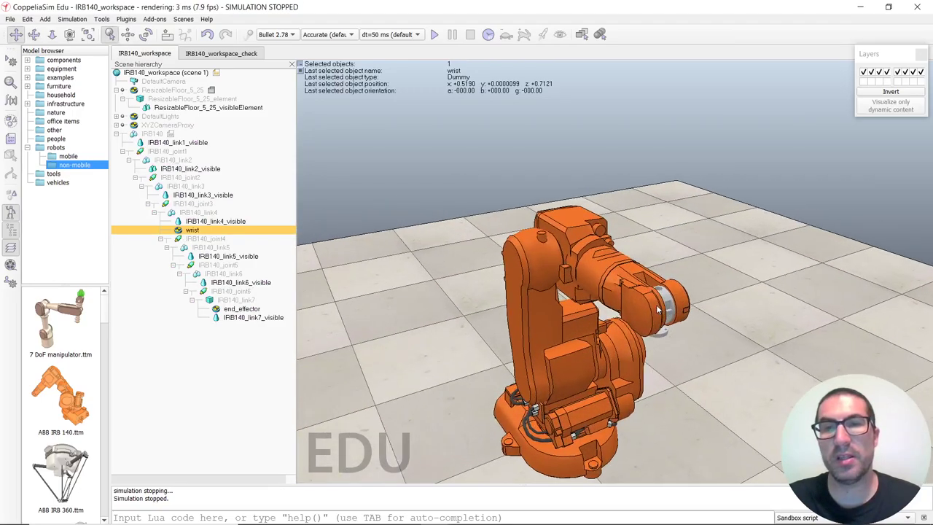
scroll(659, 309, up, 5)
right_drag(613, 281, 636, 296)
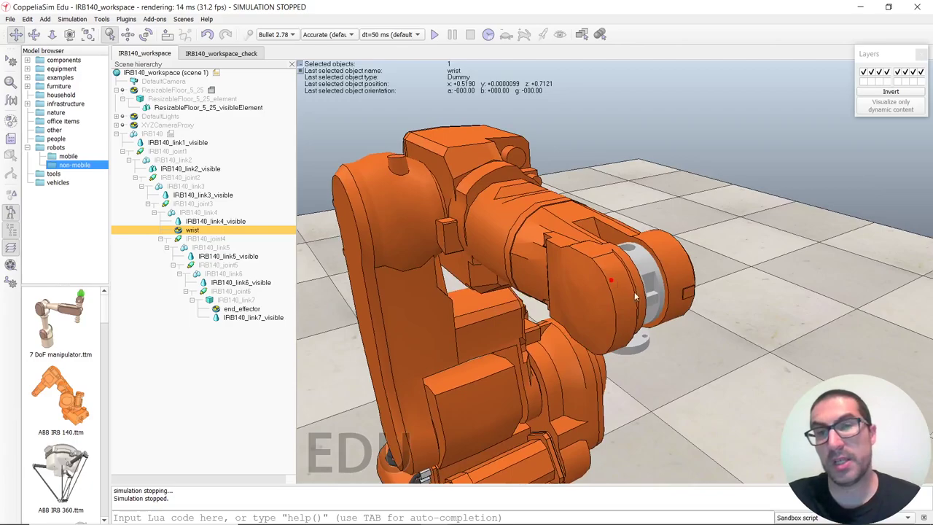
Step: Invert the layers to view the wrist's green collision shapes, then invert back
click(882, 93)
right_drag(627, 297, 595, 305)
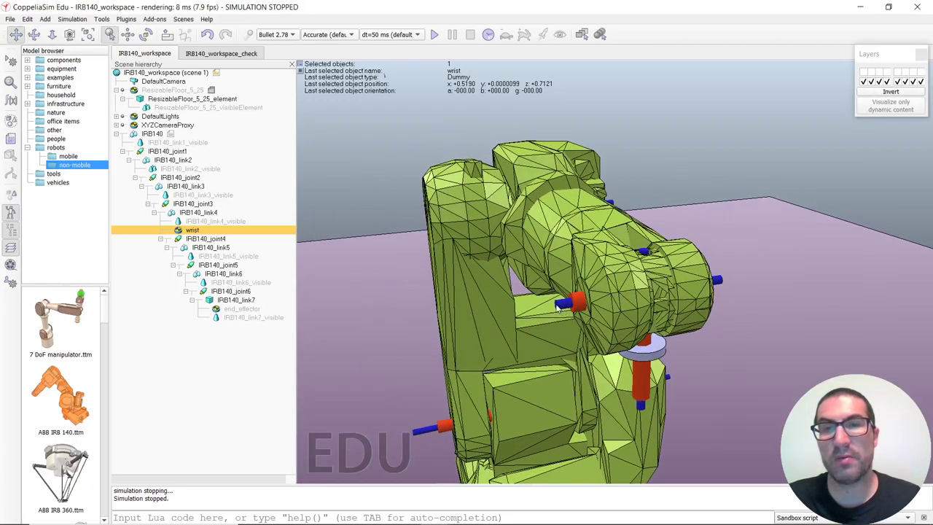
click(881, 94)
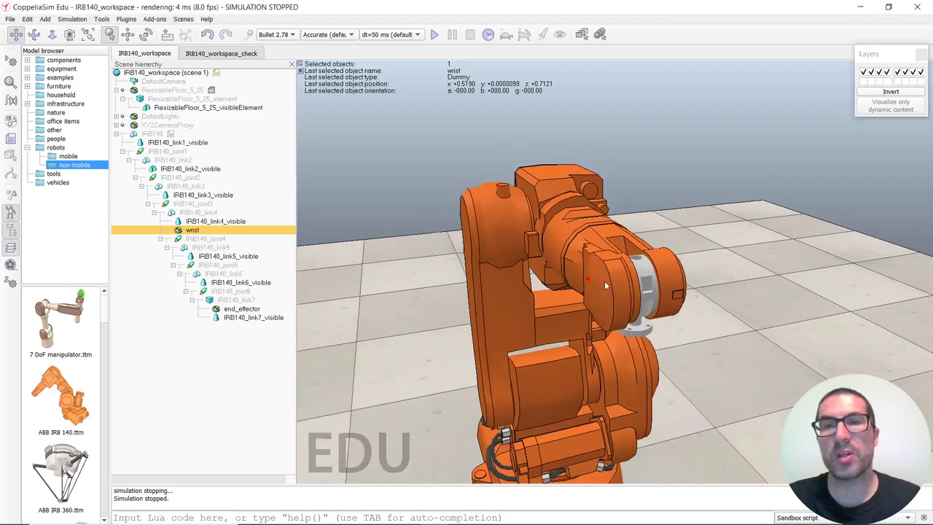
scroll(605, 286, up, 5)
middle_drag(583, 281, 561, 259)
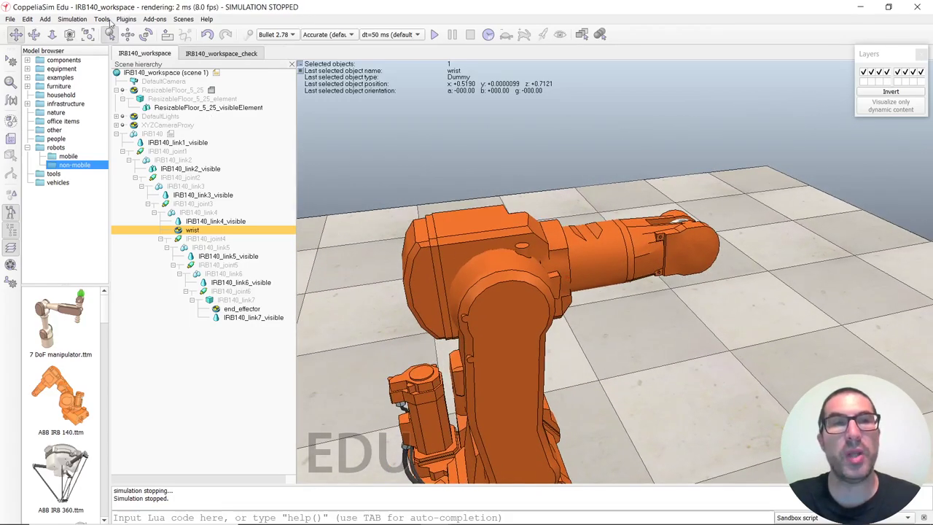
Step: Open the collision calculation module properties and select RobotCollision
click(102, 19)
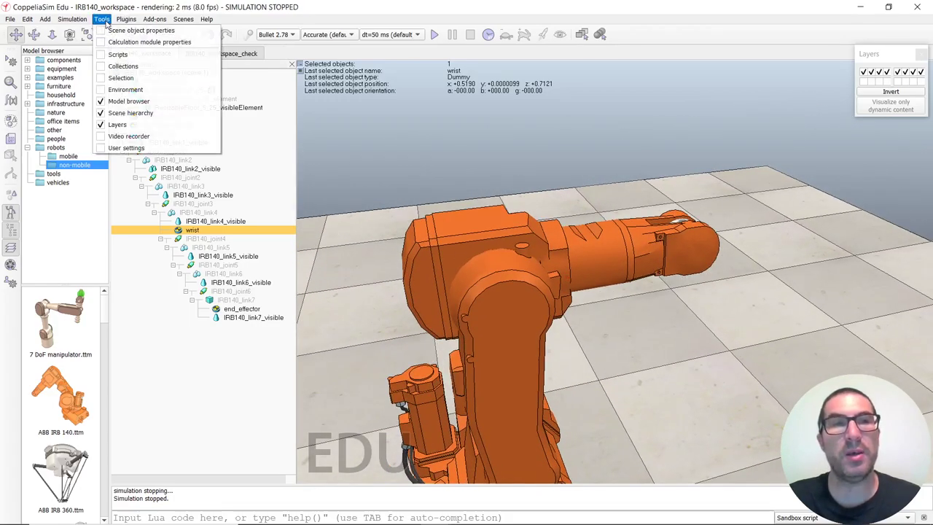
click(135, 43)
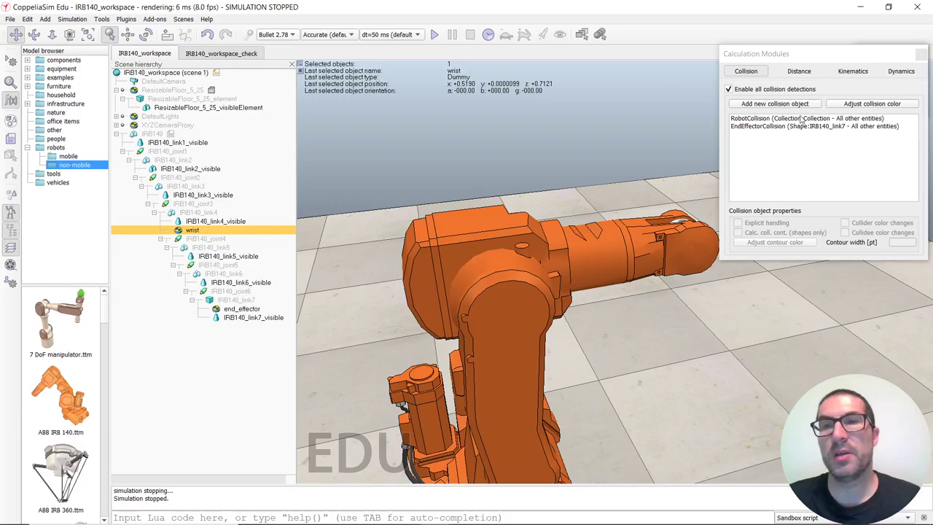
click(799, 119)
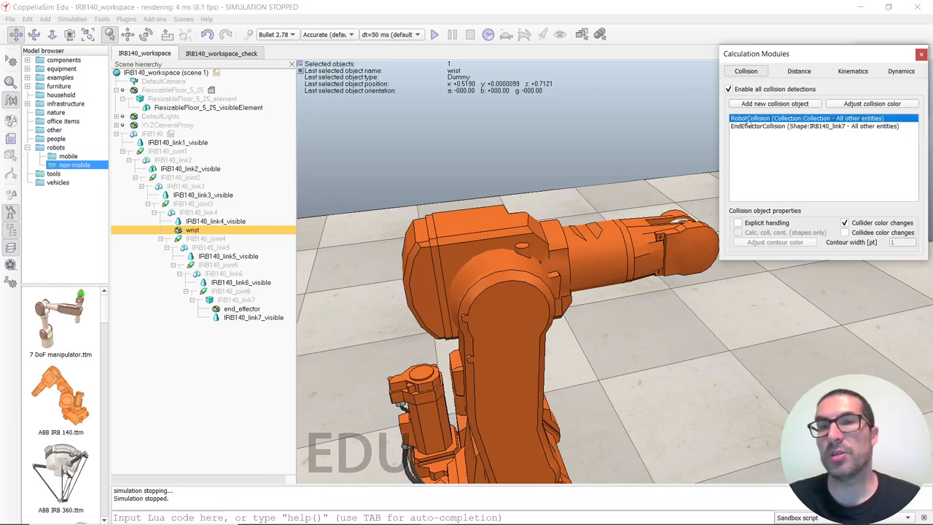
scroll(566, 253, up, 4)
Step: Select IRB140_link7 to check its role in the collision objects
middle_drag(488, 238, 616, 268)
click(578, 271)
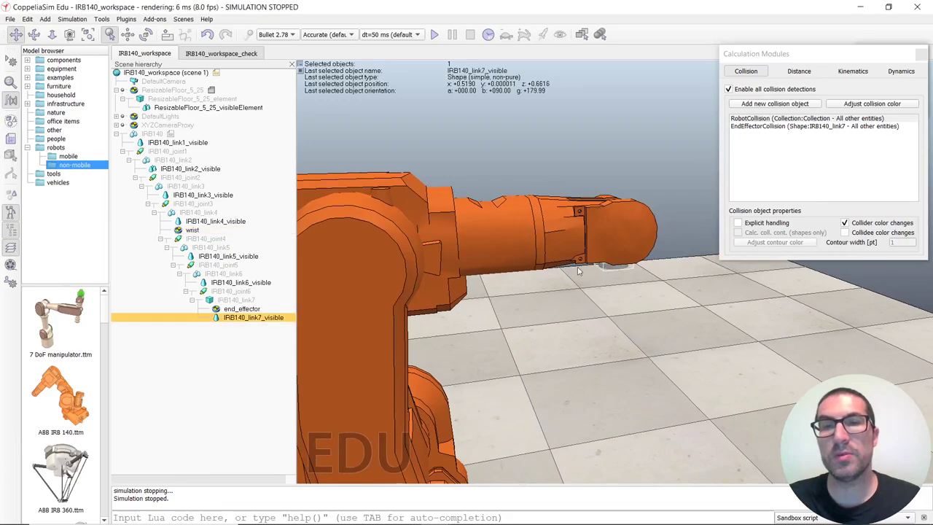
click(231, 301)
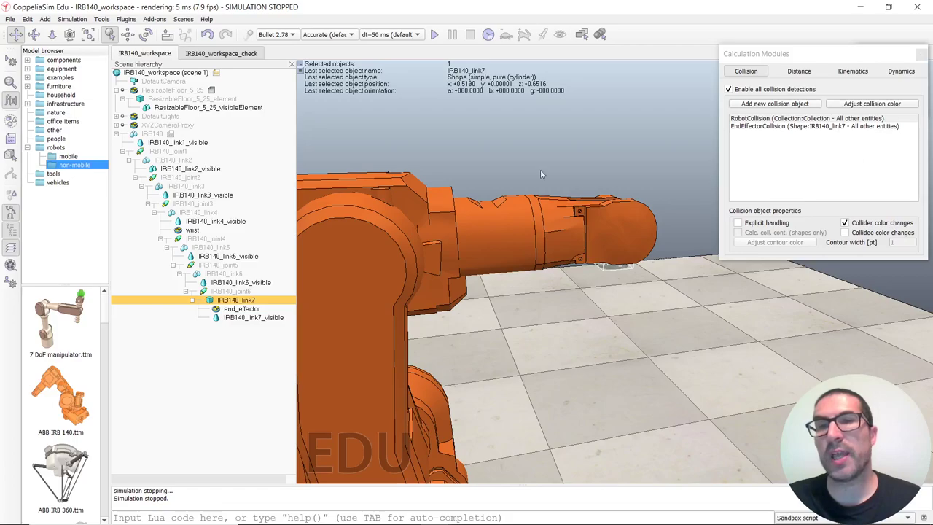
Step: Close the calculation modules window and open the IRB140's child script
drag(422, 348, 543, 338)
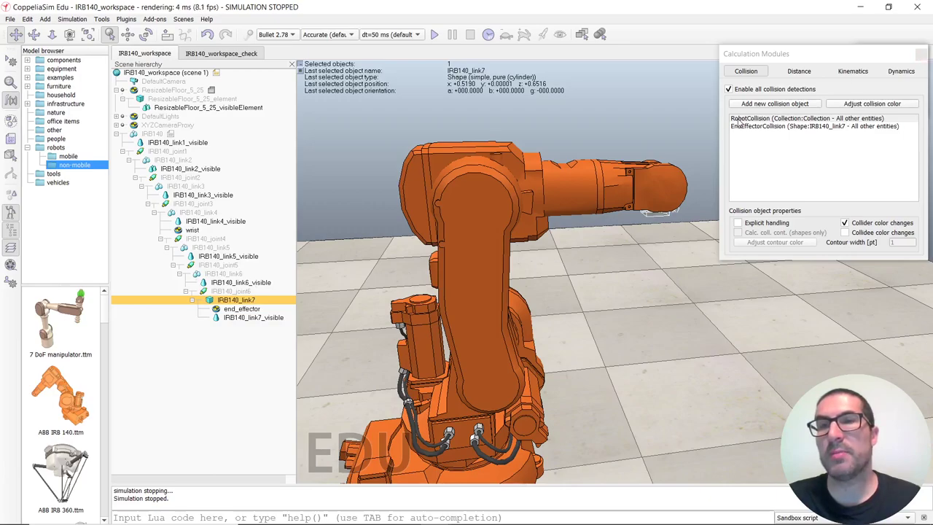
click(922, 55)
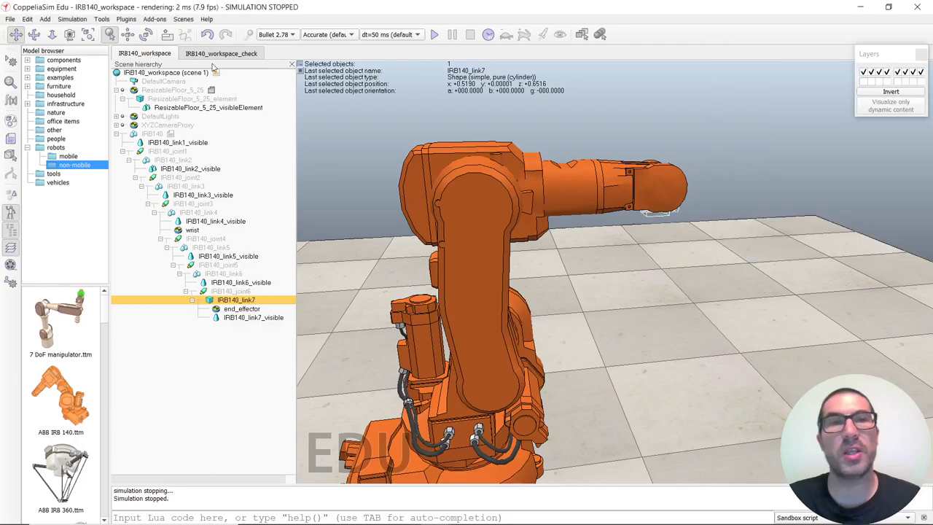
double_click(170, 134)
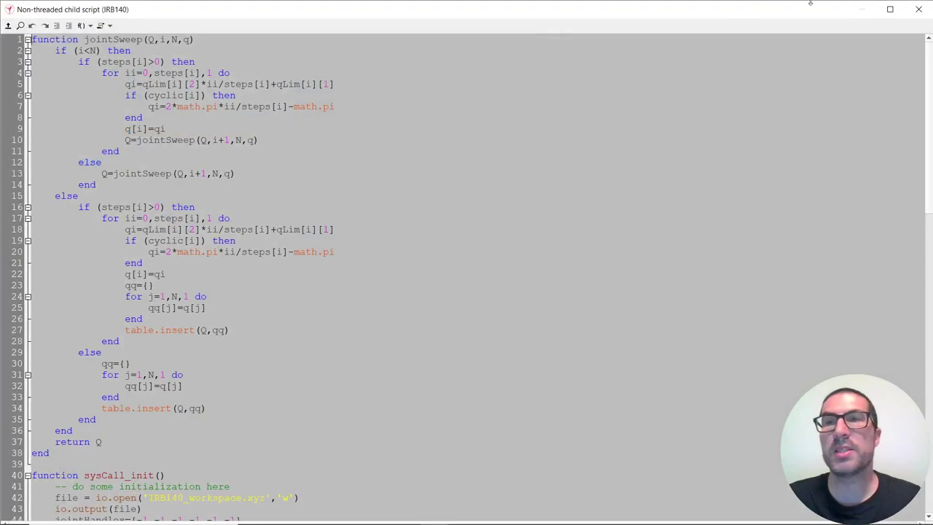
Step: Maximize the editor and highlight sysCall_init's io.open/io.output lines for IRB140_workspace.xyz
click(890, 9)
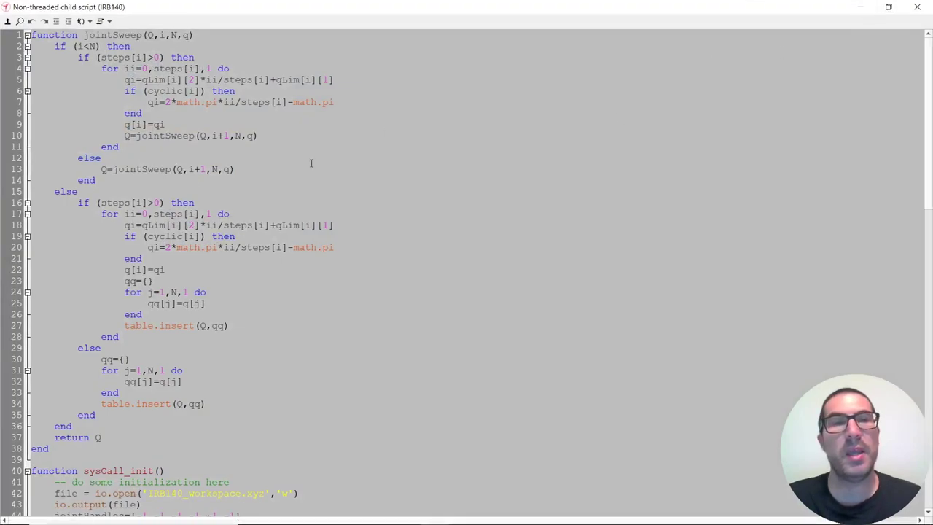
scroll(139, 237, down, 9)
scroll(139, 237, down, 2)
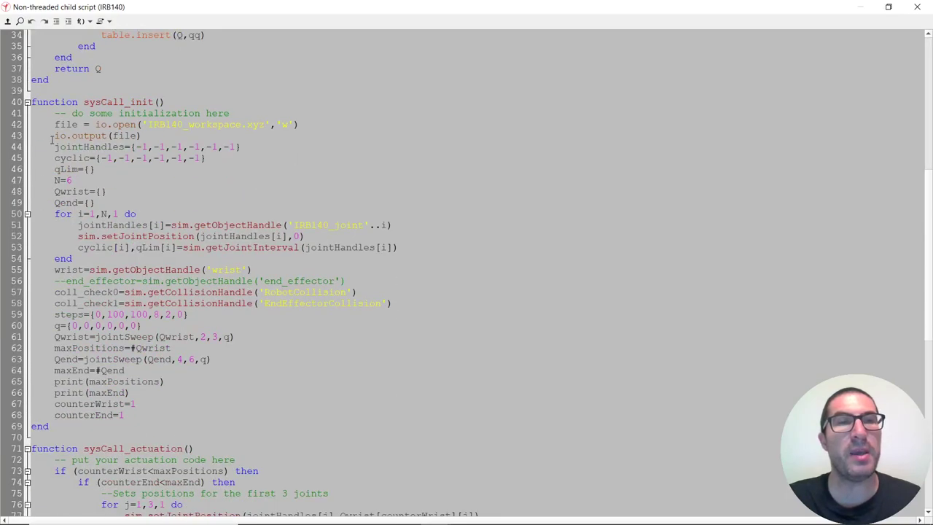
drag(55, 124, 314, 131)
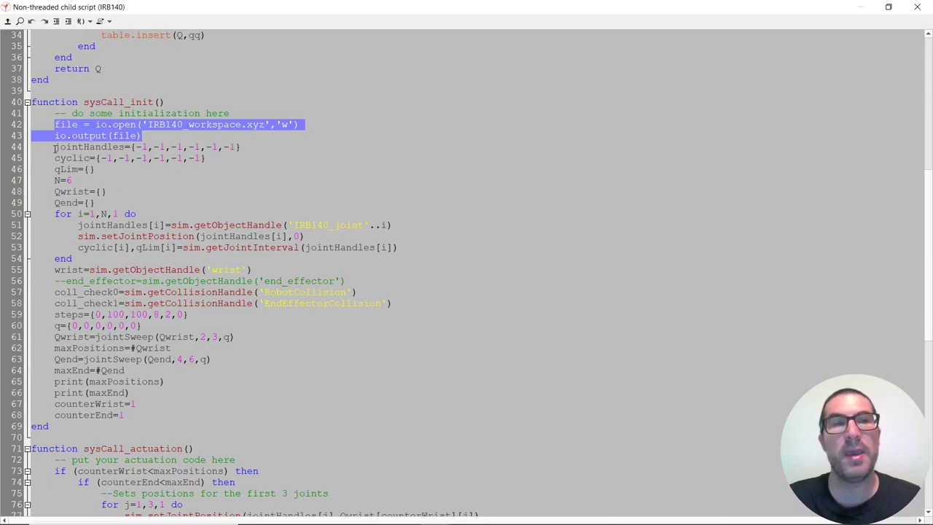
Step: Highlight init lines 44–58 fetching joint handles, limits, wrist and both collision handles
click(54, 148)
drag(56, 147, 112, 263)
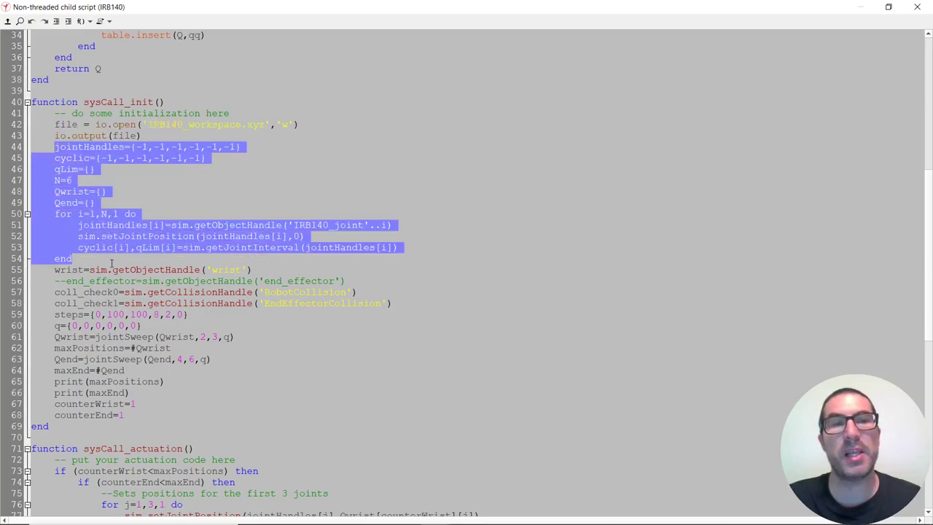
drag(279, 258, 427, 305)
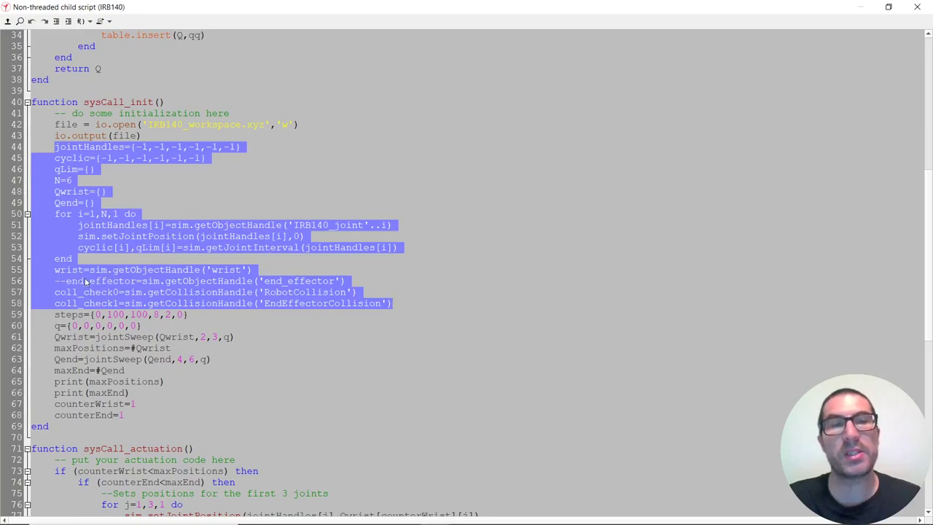
click(128, 311)
scroll(188, 315, down, 2)
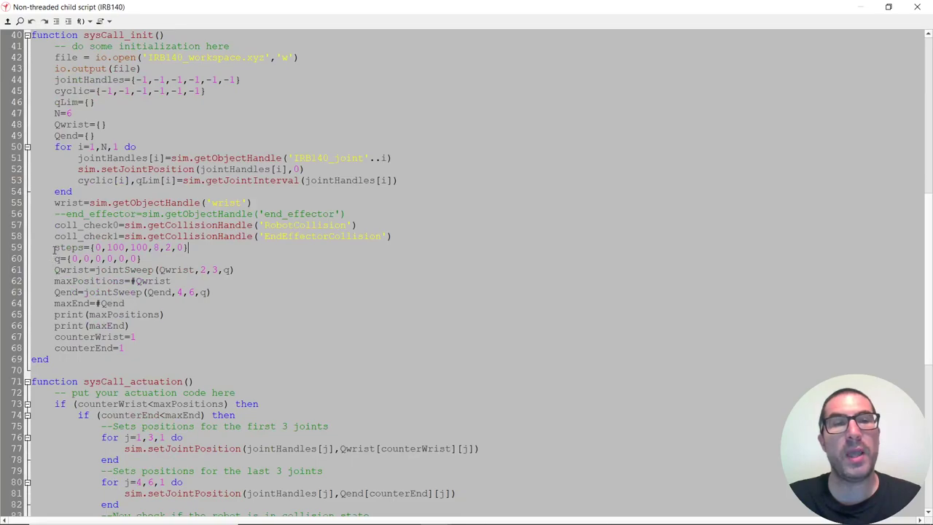